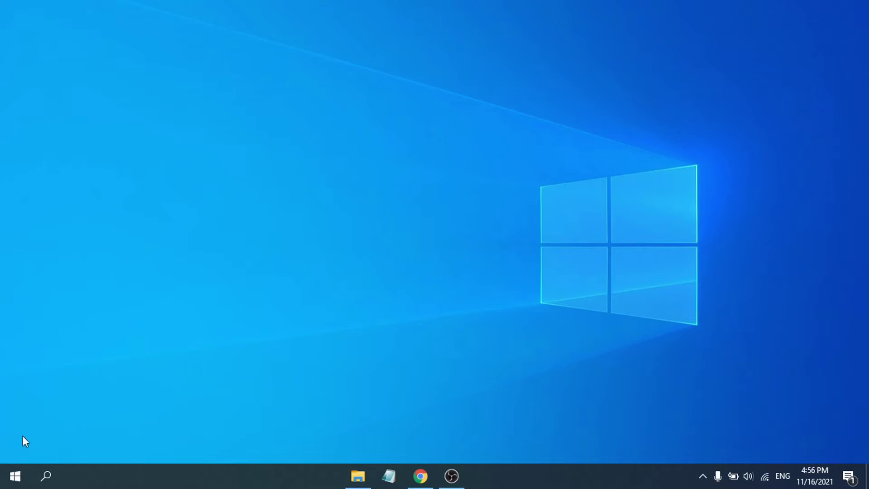
Set the Ethernet network profile to Private, turn metered connection off, then close Settings
{"action": "left_click", "coordinate": [14, 475]}
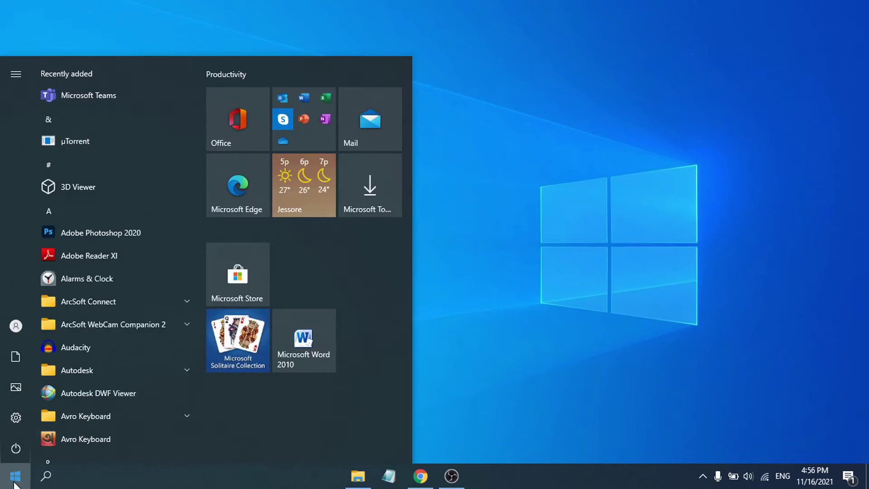
{"action": "left_click", "coordinate": [22, 417]}
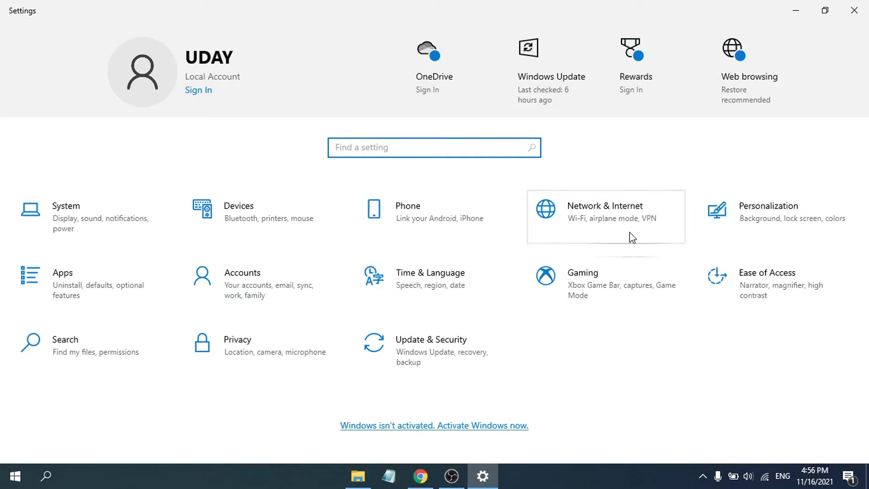
{"action": "left_click", "coordinate": [607, 214]}
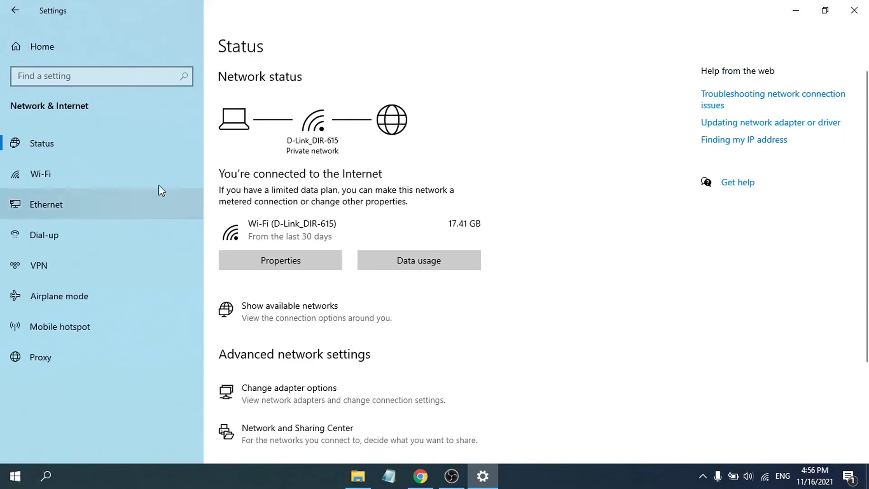
{"action": "left_click", "coordinate": [58, 208]}
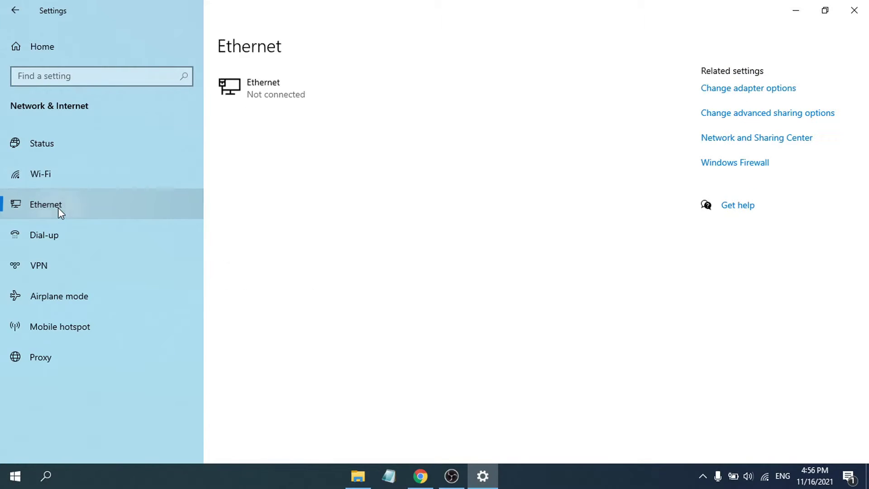
{"action": "left_click", "coordinate": [282, 94]}
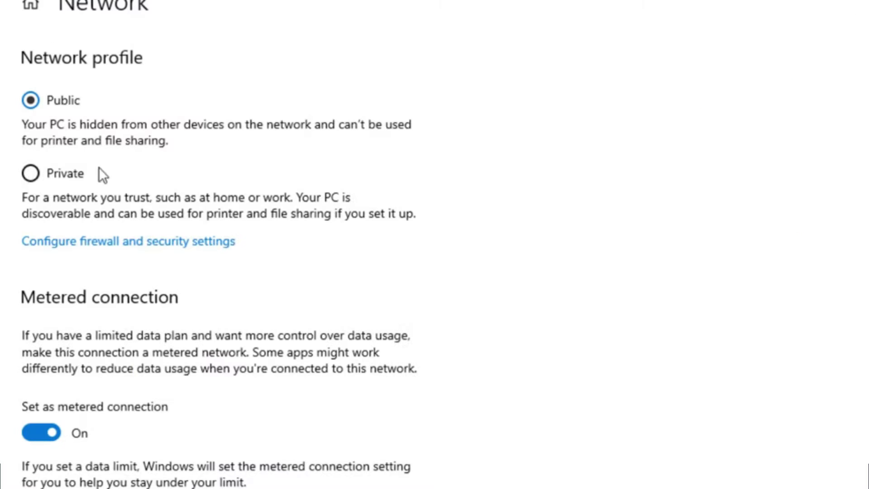
{"action": "left_click", "coordinate": [44, 171]}
{"action": "left_click", "coordinate": [48, 433]}
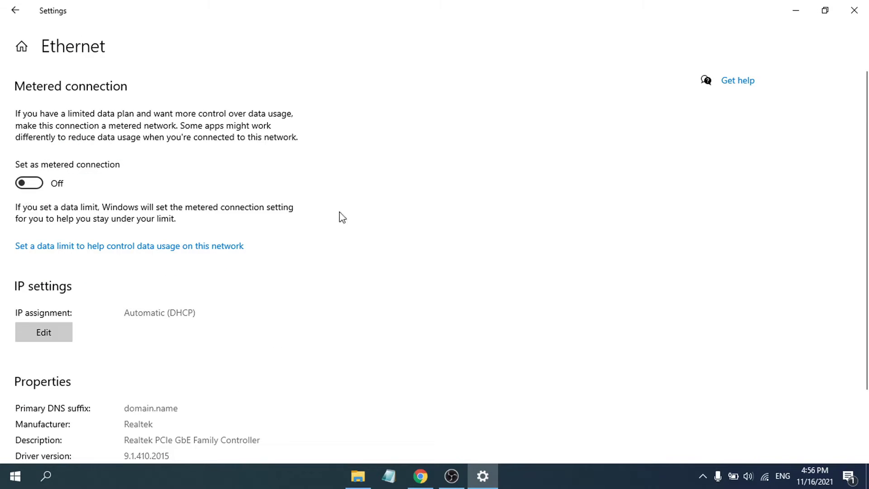
{"action": "left_click", "coordinate": [864, 11]}
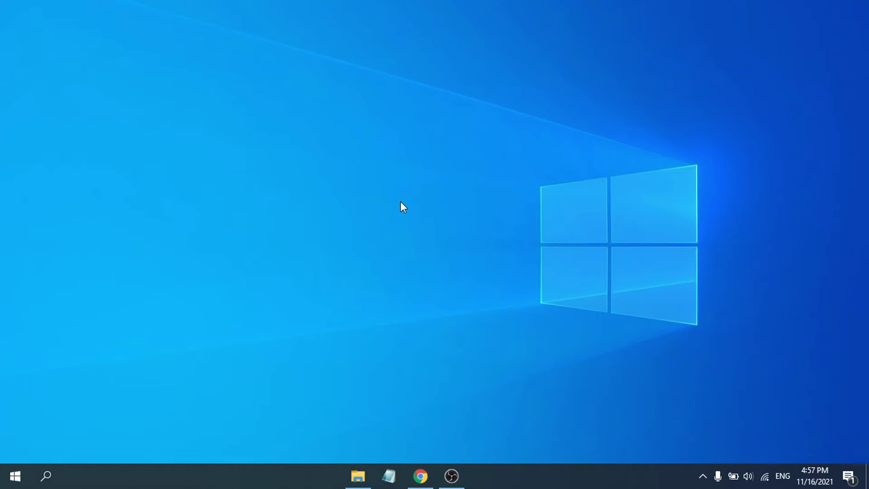
Search 'control' to open Control Panel, then go to Network and Internet > Network and Sharing Center
{"action": "key", "text": "super+i"}
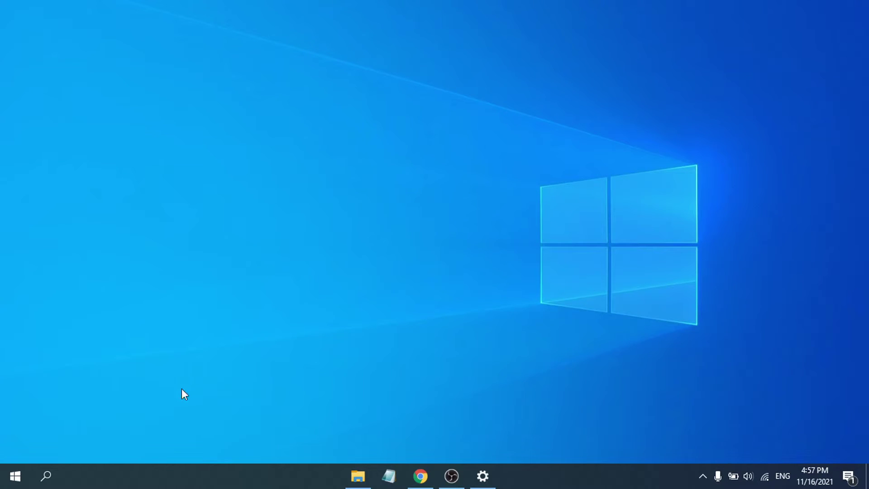
{"action": "left_click", "coordinate": [40, 479]}
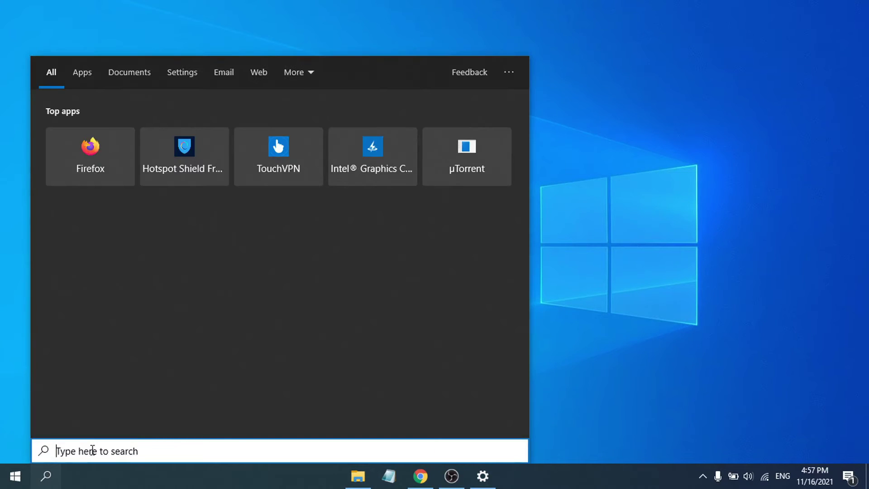
{"action": "type", "text": "contr"}
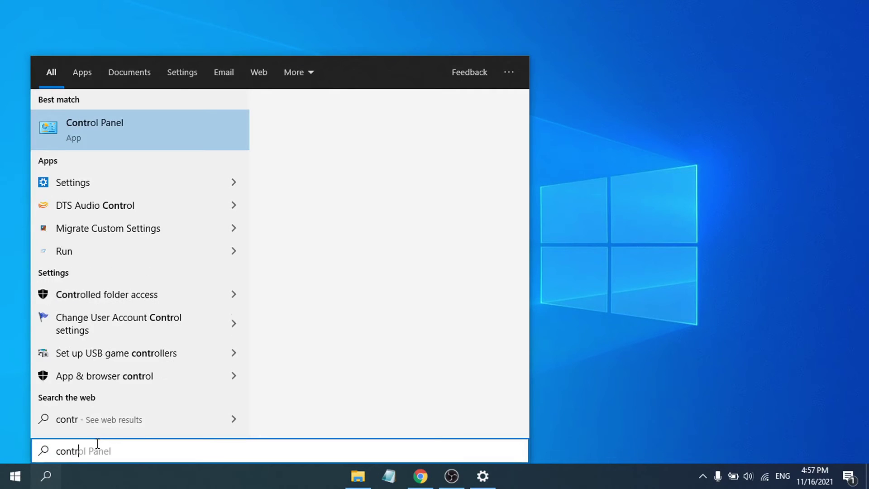
{"action": "type", "text": "ol"}
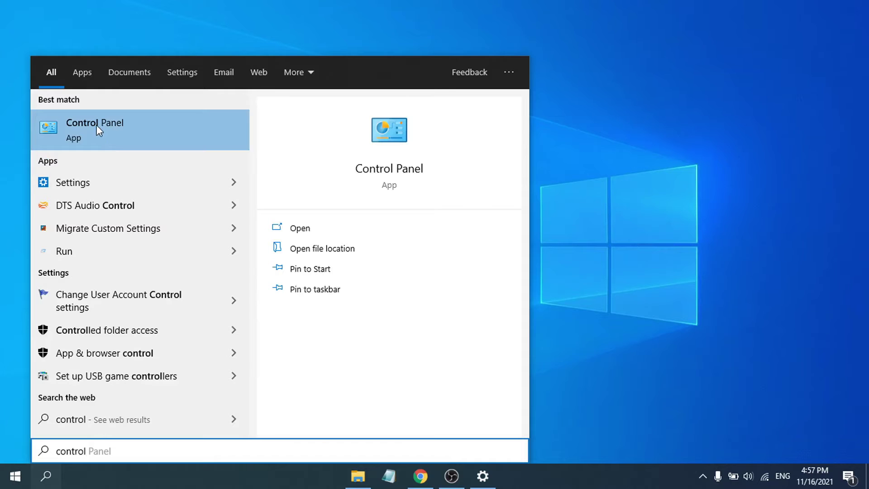
{"action": "left_click", "coordinate": [96, 125]}
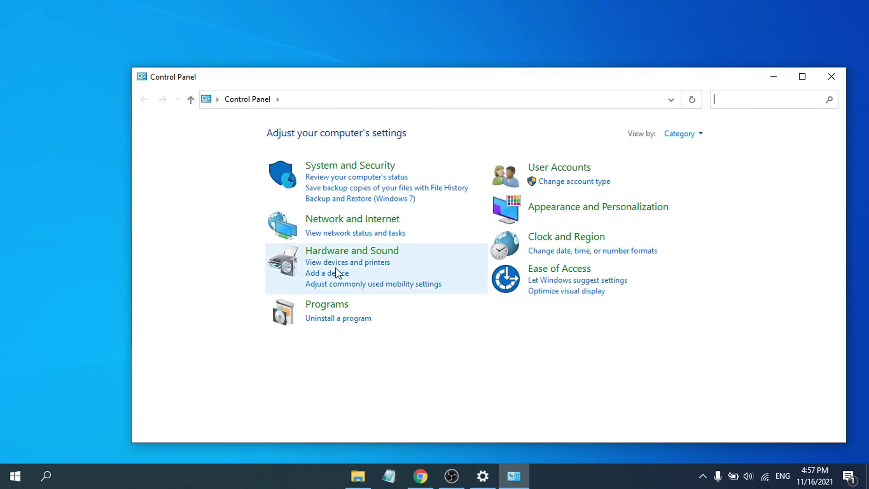
{"action": "left_click", "coordinate": [341, 222]}
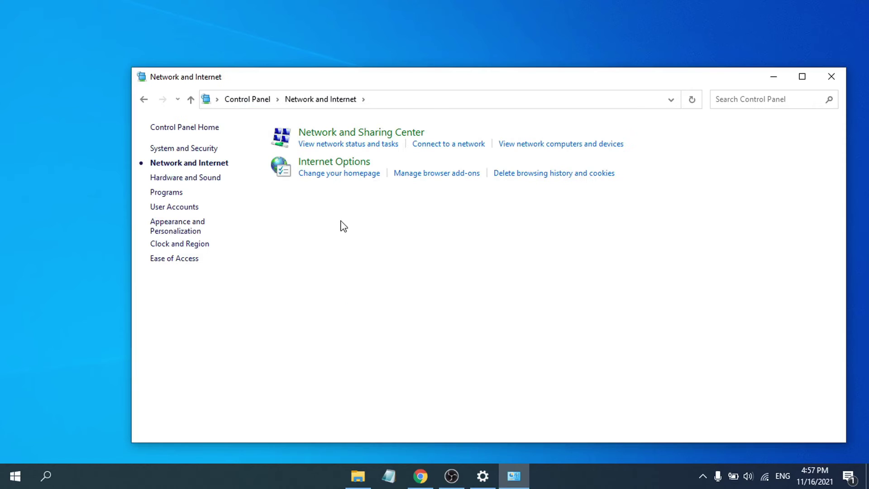
{"action": "left_click", "coordinate": [324, 136]}
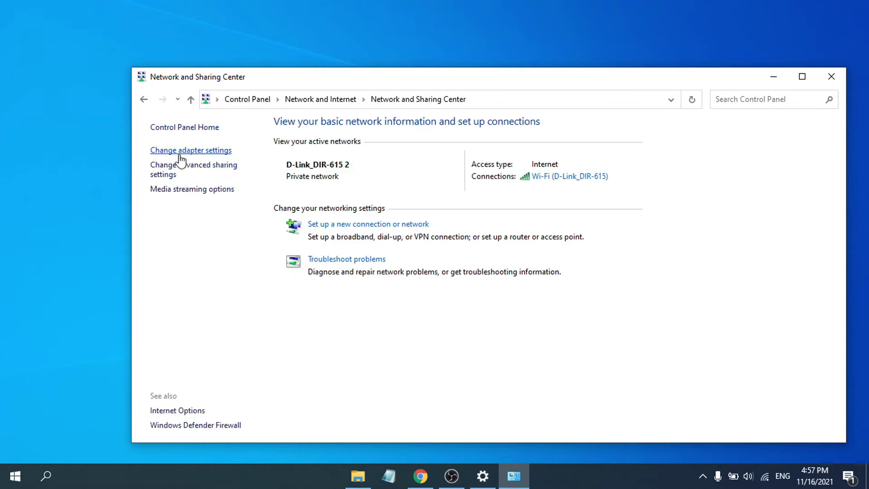
Open the Internet Protocol Version 4 properties of the Ethernet adapter
{"action": "left_click", "coordinate": [192, 149]}
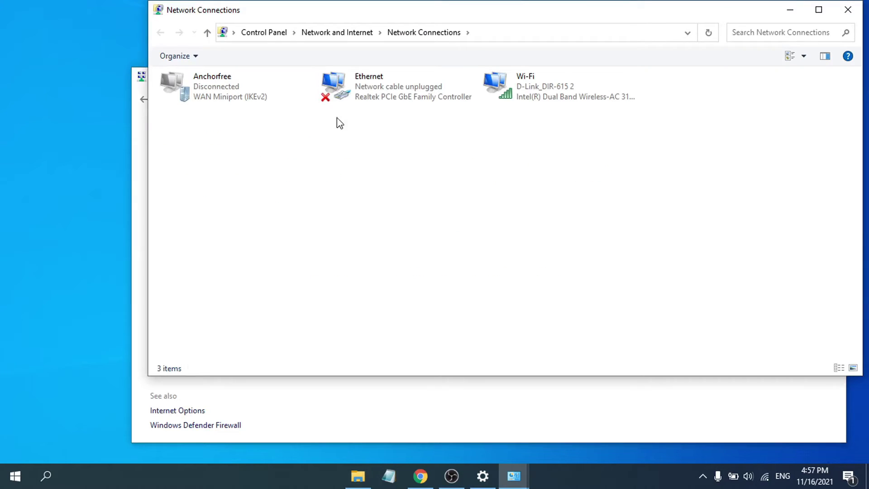
{"action": "right_click", "coordinate": [359, 86]}
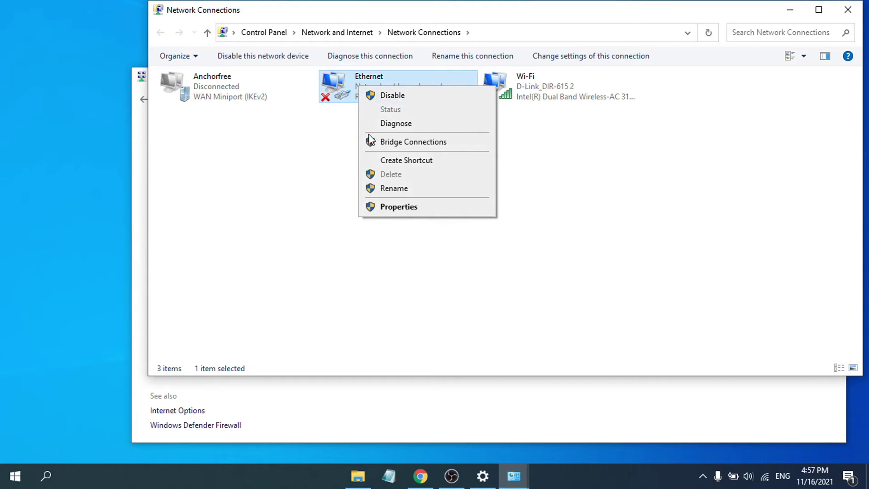
{"action": "left_click", "coordinate": [397, 208]}
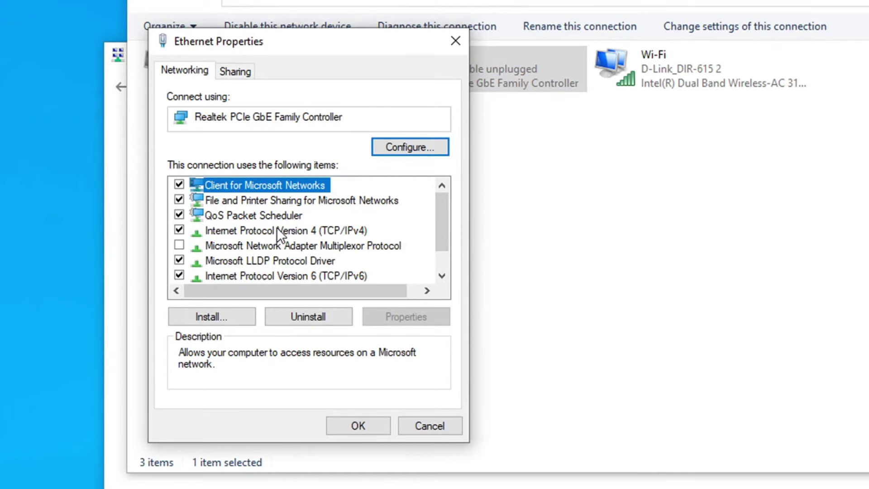
{"action": "left_click", "coordinate": [303, 235]}
{"action": "left_click", "coordinate": [398, 318]}
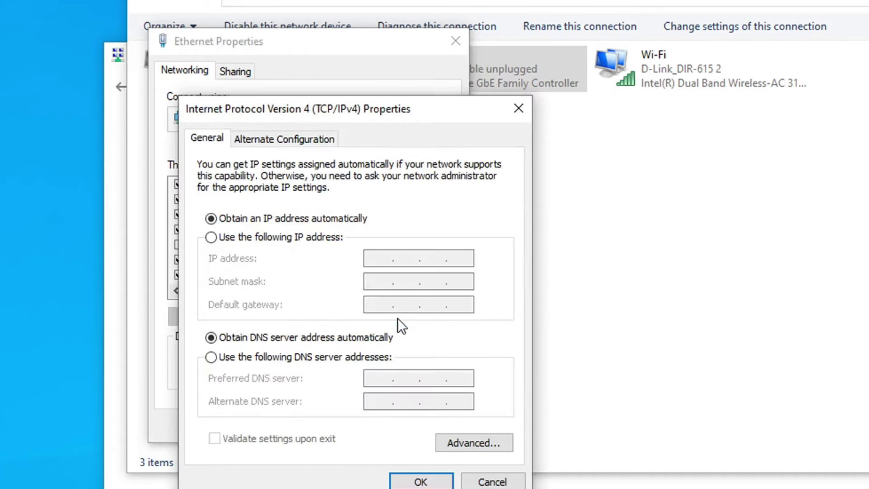
Set the DNS servers to 8.8.8.8 and 8.8.4.4, save, and close the adapter properties
{"action": "left_click", "coordinate": [209, 357]}
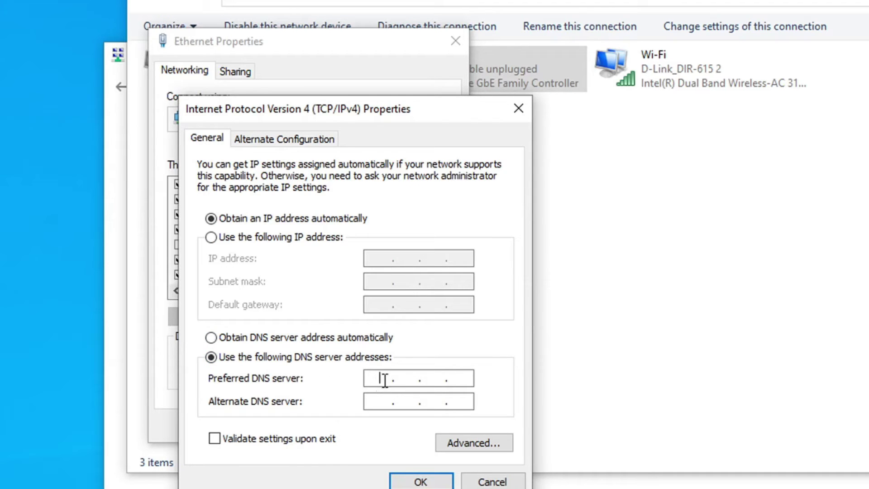
{"action": "type", "text": "8 . 8 . 8 ."}
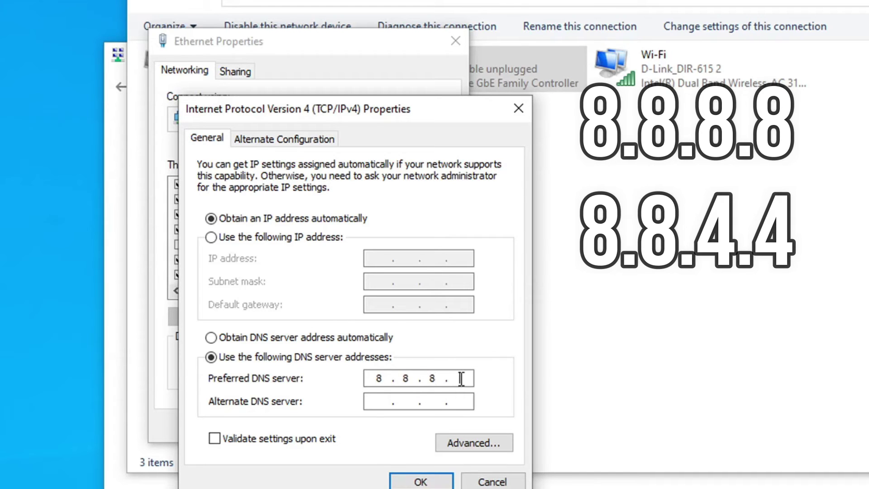
{"action": "left_click", "coordinate": [379, 400]}
{"action": "type", "text": "8.8.4.4"}
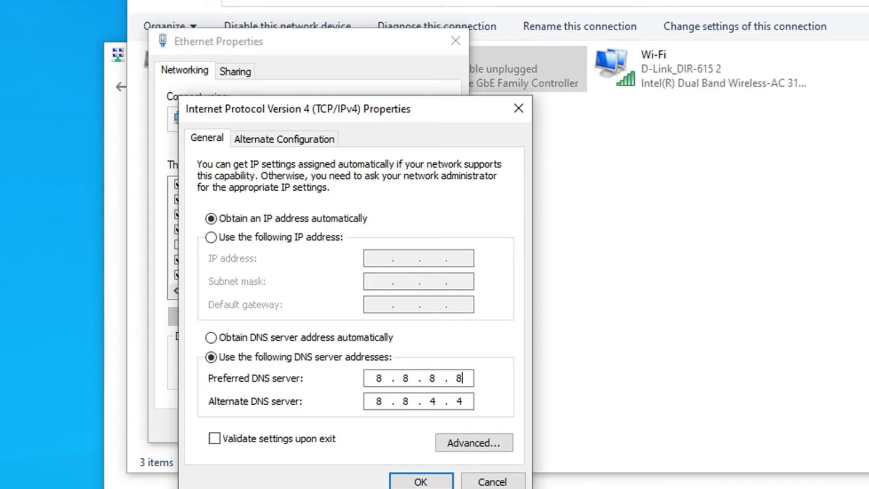
{"action": "left_click", "coordinate": [425, 482]}
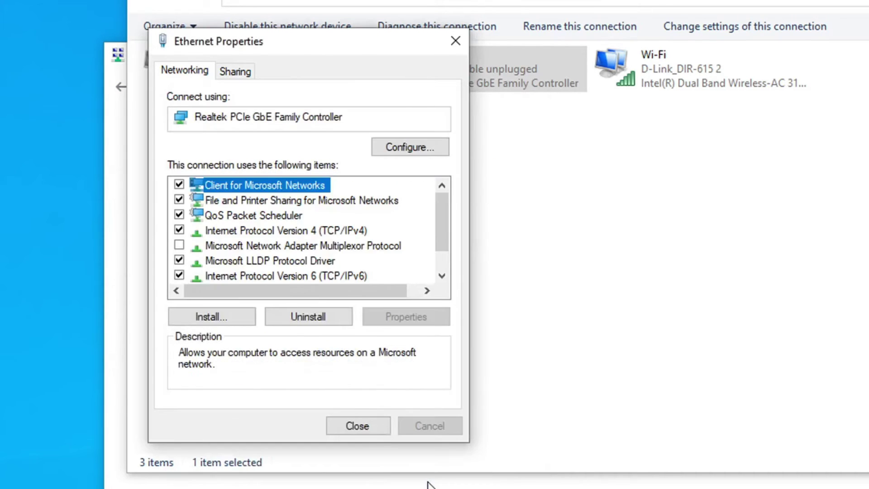
{"action": "left_click", "coordinate": [454, 44]}
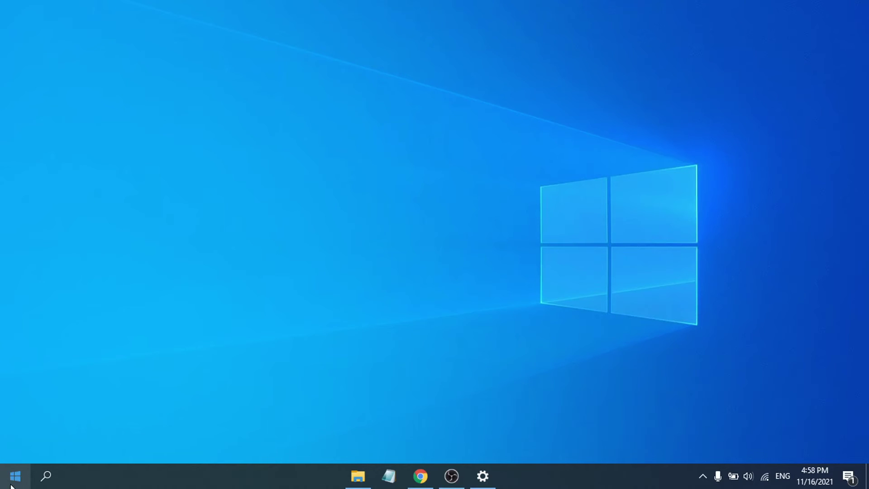
{"action": "right_click", "coordinate": [12, 484]}
{"action": "mouse_move", "coordinate": [56, 448]}
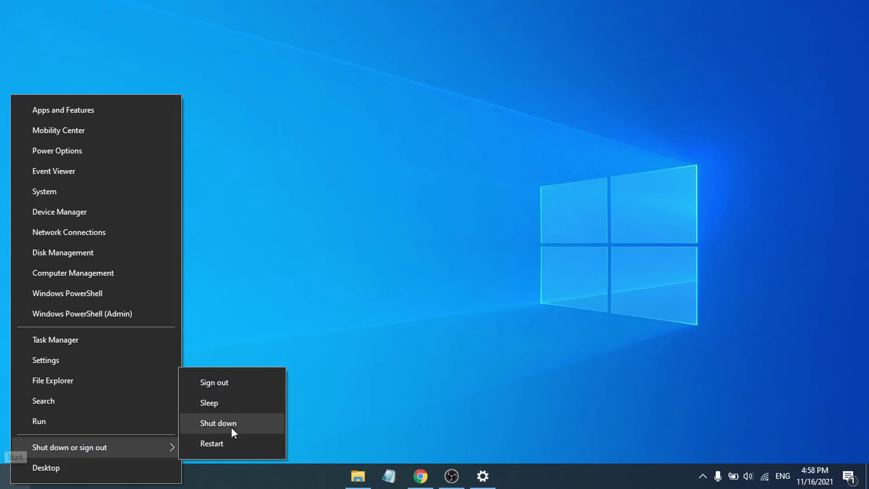
{"action": "left_click", "coordinate": [453, 244]}
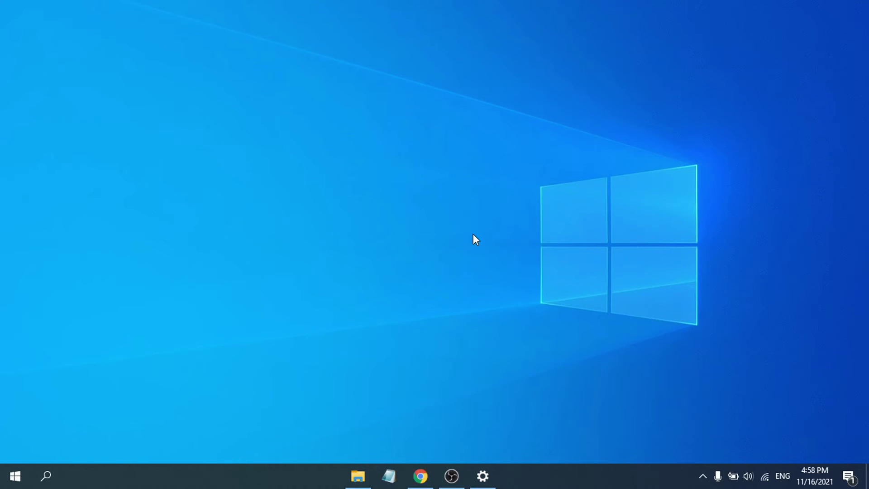
In Settings, go to Update & Security > Troubleshoot > Additional troubleshooters
{"action": "key", "text": "super+i"}
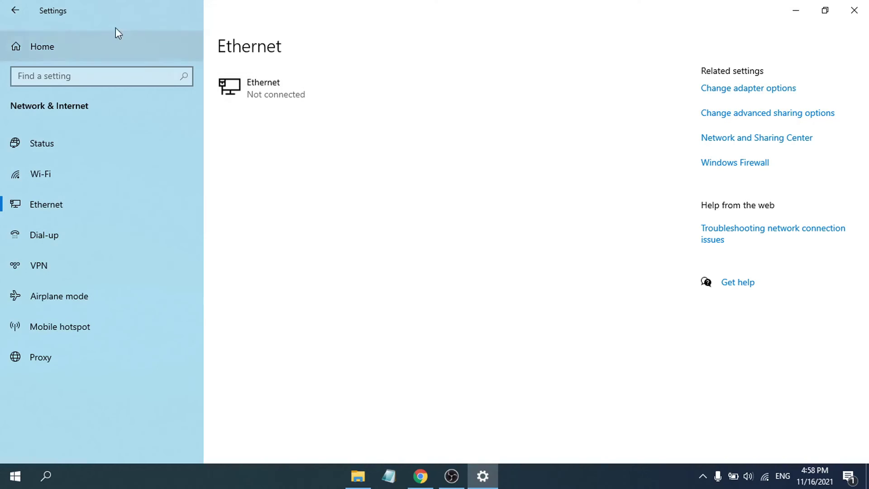
{"action": "left_click", "coordinate": [9, 10]}
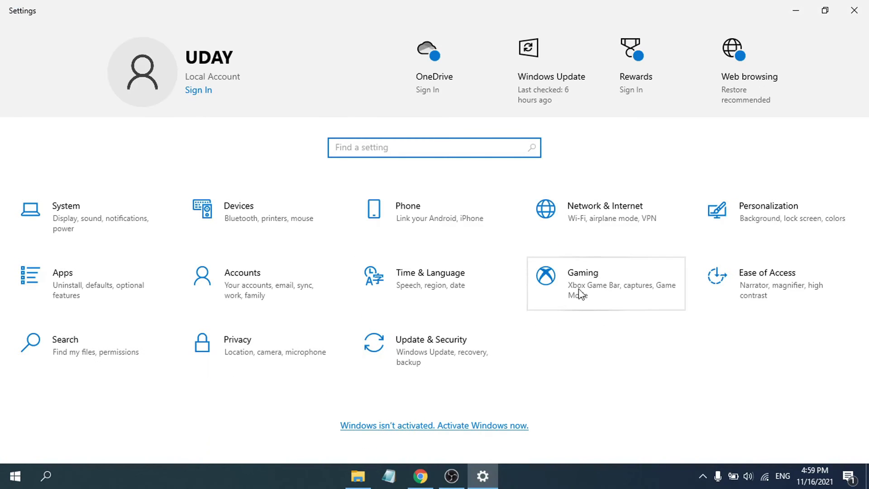
{"action": "left_click", "coordinate": [432, 352]}
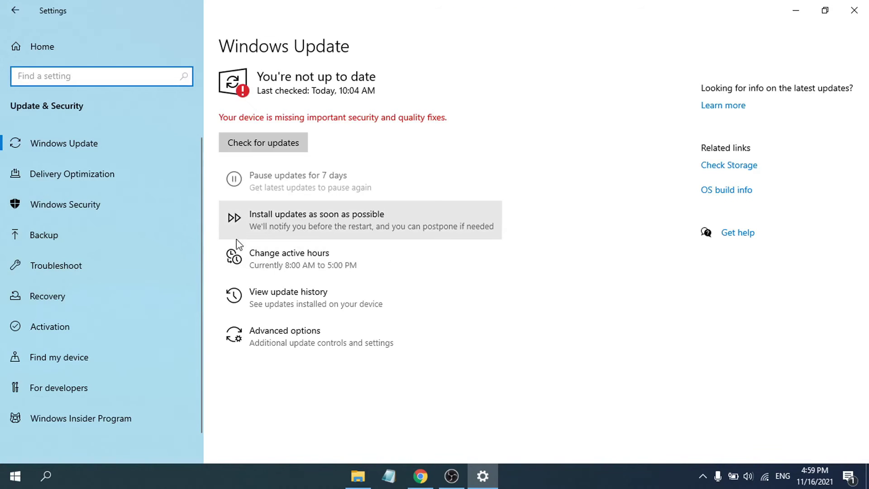
{"action": "left_click", "coordinate": [75, 271]}
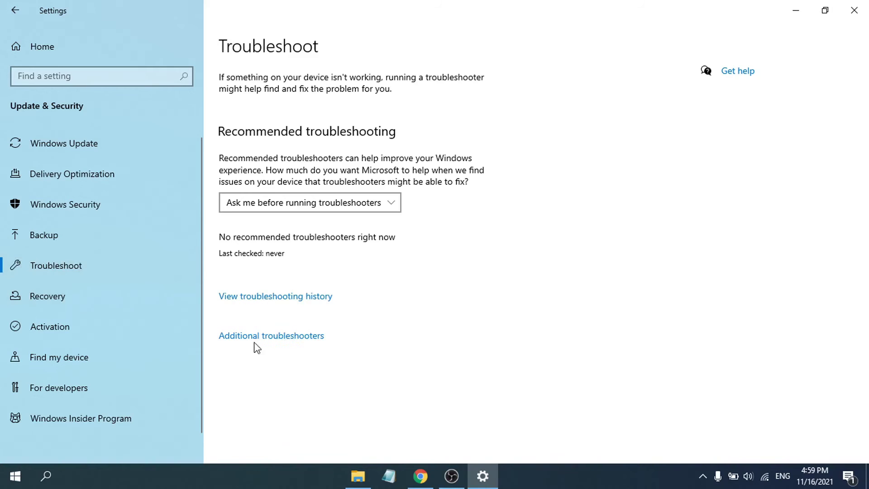
{"action": "left_click", "coordinate": [265, 339]}
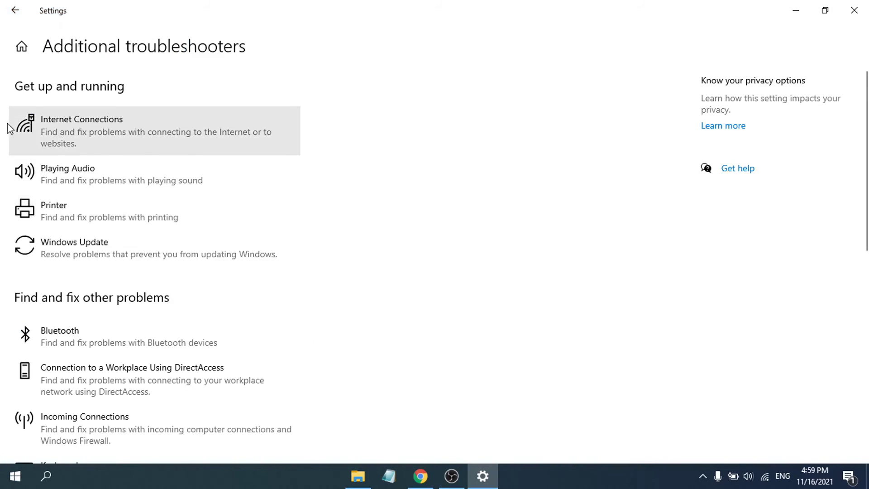
Run the Internet Connections troubleshooter on the Internet connection, then close it and Settings
{"action": "left_click", "coordinate": [132, 136]}
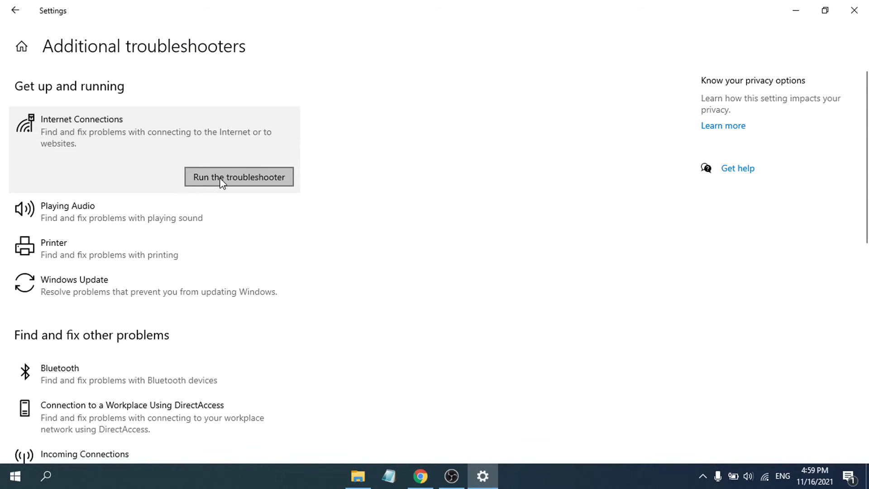
{"action": "left_click", "coordinate": [221, 178]}
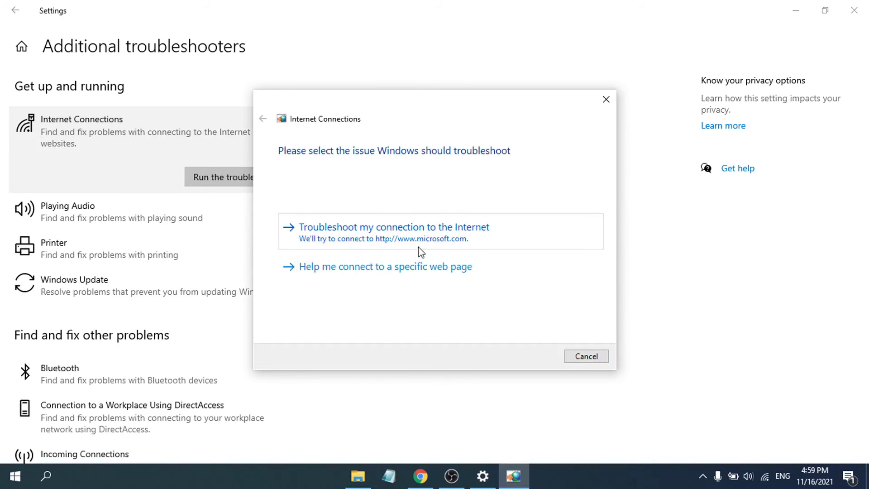
{"action": "left_click", "coordinate": [397, 231]}
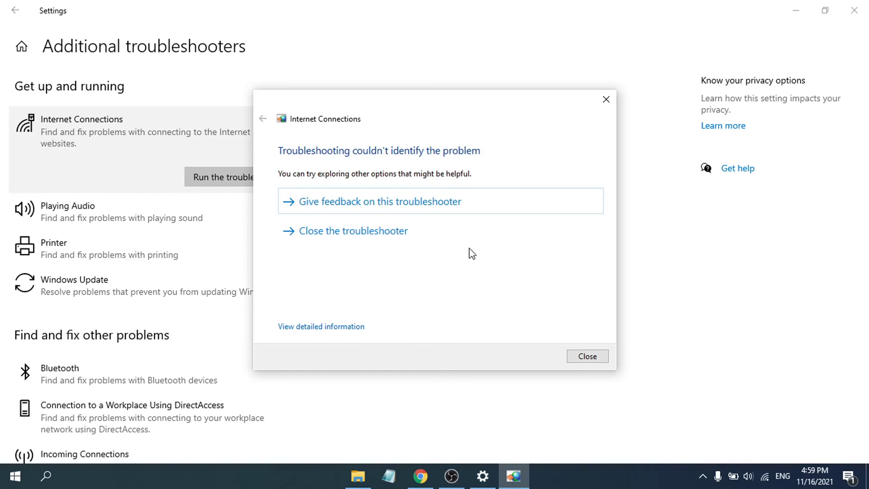
{"action": "left_click", "coordinate": [605, 102]}
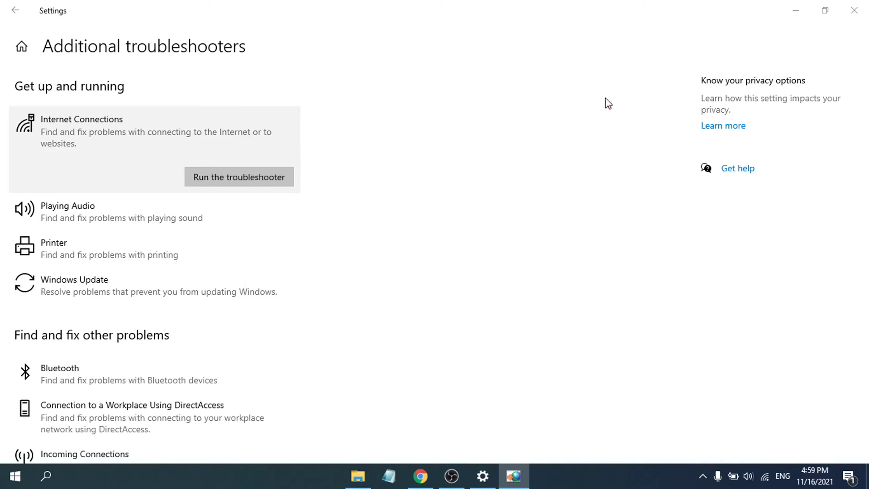
{"action": "left_click", "coordinate": [855, 10]}
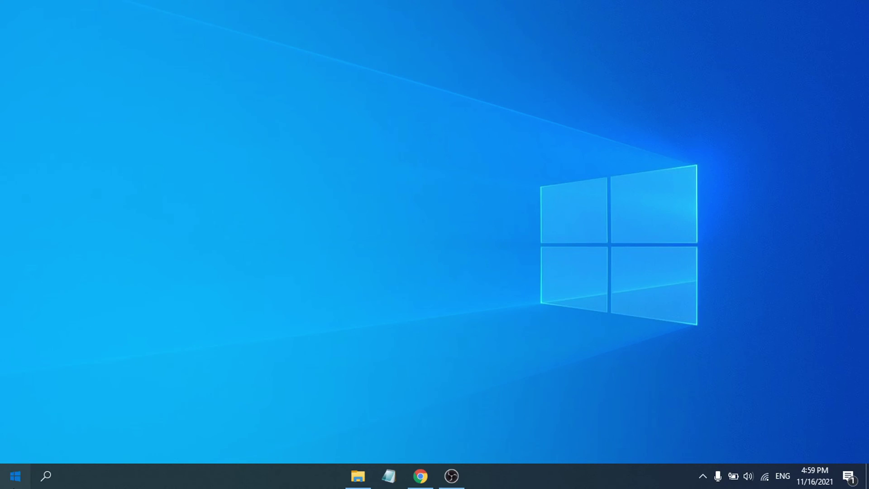
From Network & Internet > Status, confirm Network reset with Reset now, then close Settings
{"action": "left_click", "coordinate": [15, 475]}
{"action": "left_click", "coordinate": [15, 418]}
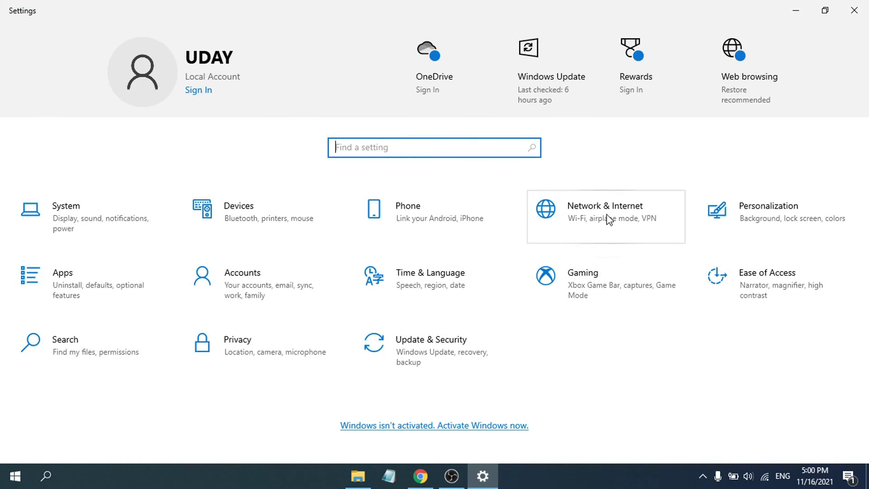
{"action": "left_click", "coordinate": [606, 213]}
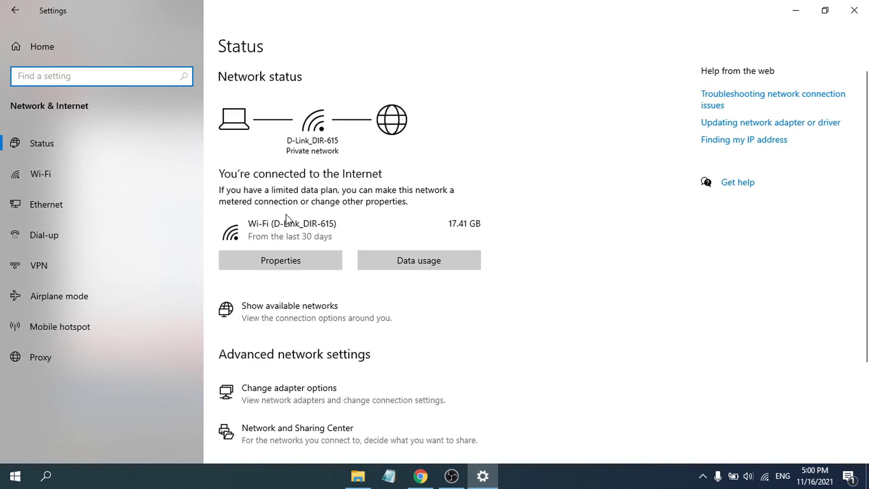
{"action": "left_click", "coordinate": [72, 143]}
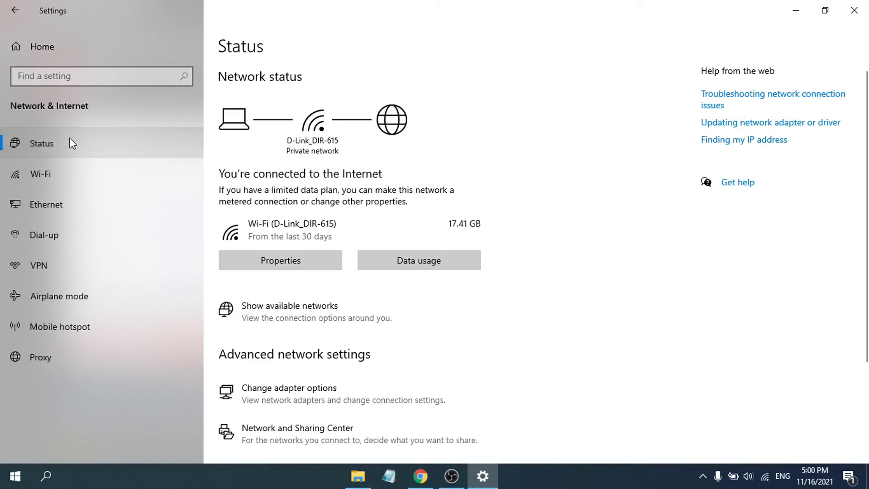
{"action": "scroll", "coordinate": [374, 226], "scroll_direction": "down", "scroll_amount": 3}
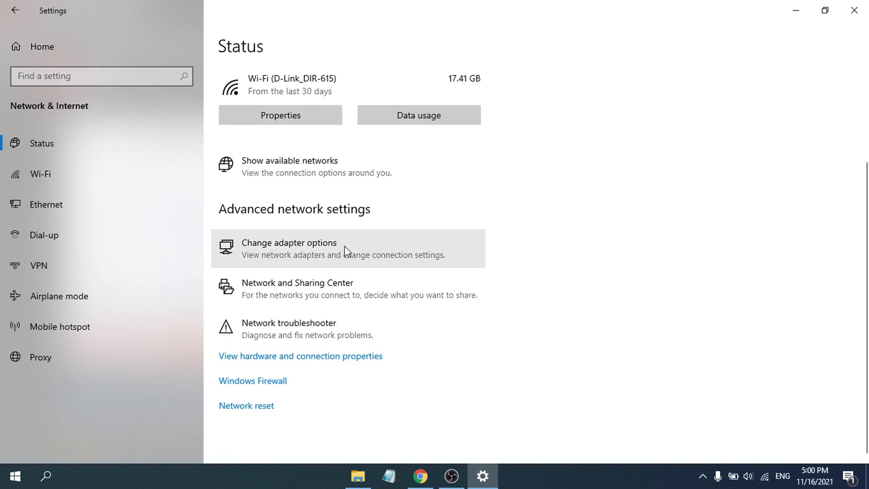
{"action": "left_click", "coordinate": [250, 406]}
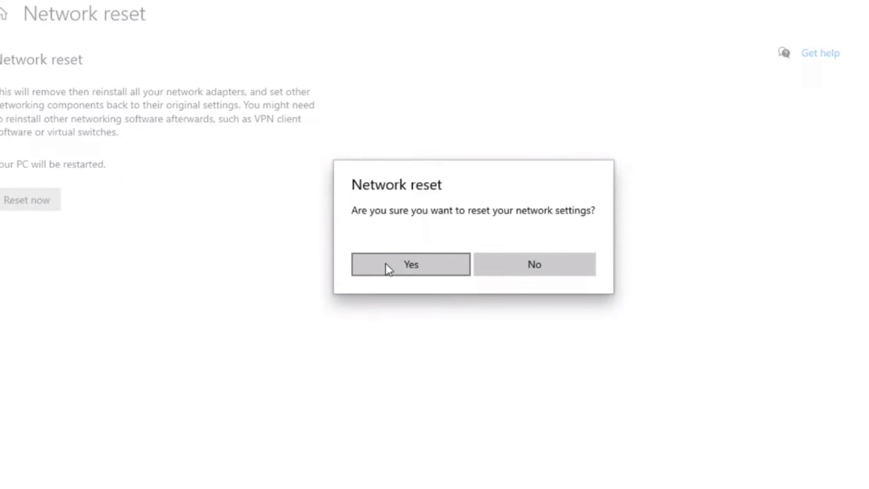
{"action": "left_click", "coordinate": [386, 263]}
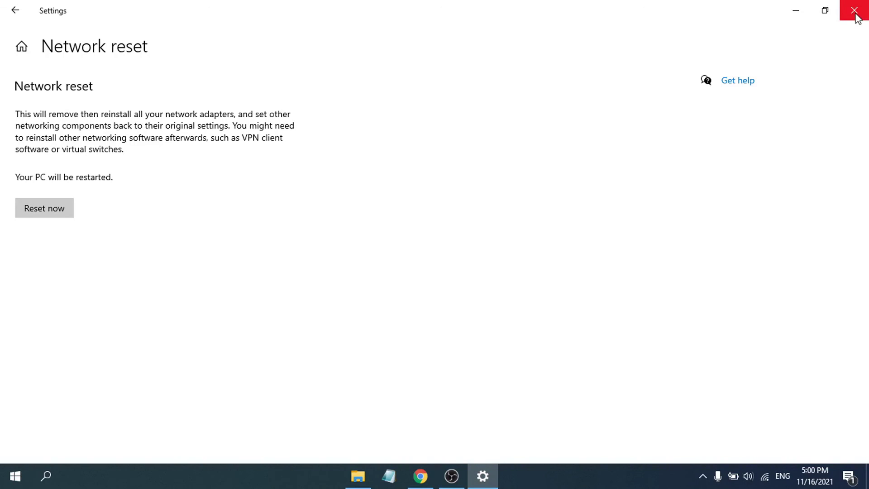
{"action": "left_click", "coordinate": [855, 10]}
Restart the PC via the Start button's power-user menu under Shut down or sign out
{"action": "right_click", "coordinate": [16, 475]}
{"action": "mouse_move", "coordinate": [172, 433]}
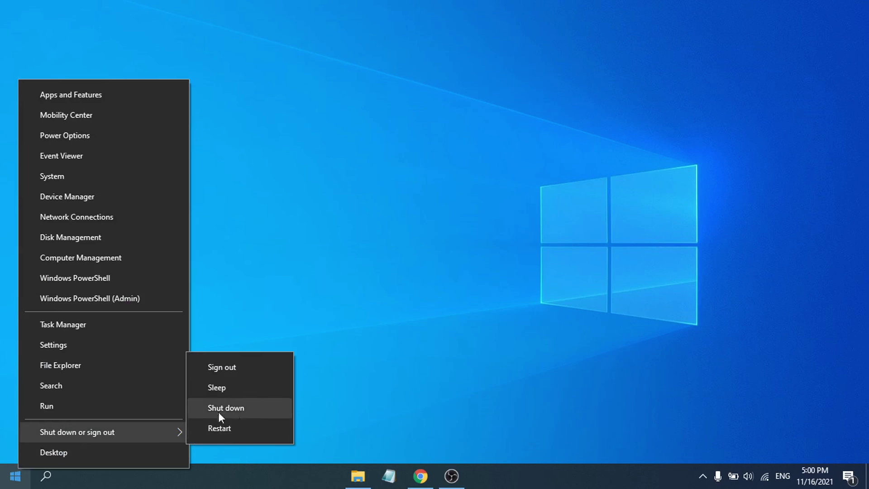
{"action": "left_click", "coordinate": [262, 428]}
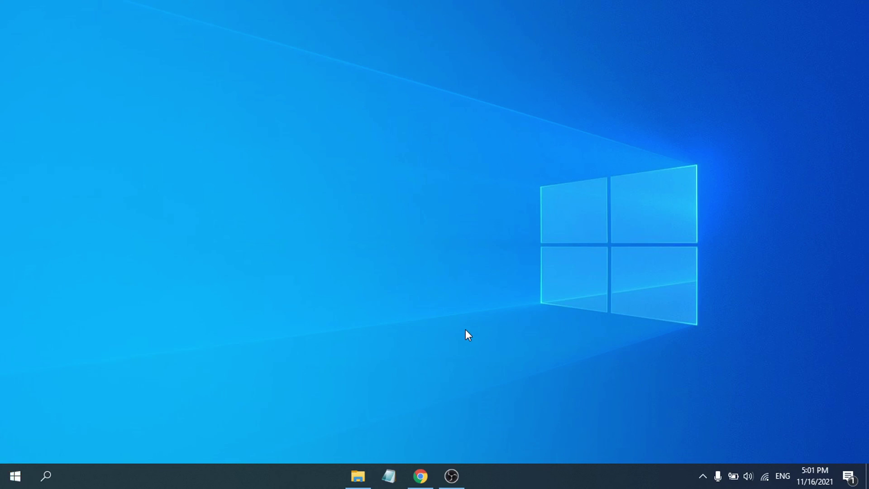